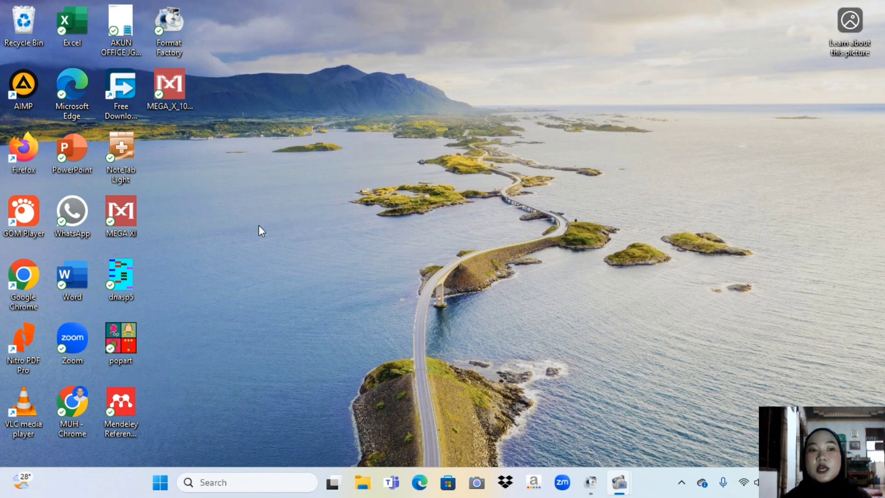
# Launch MEGA XI from the desktop and maximize its main window.
pyautogui.doubleClick(120, 211)
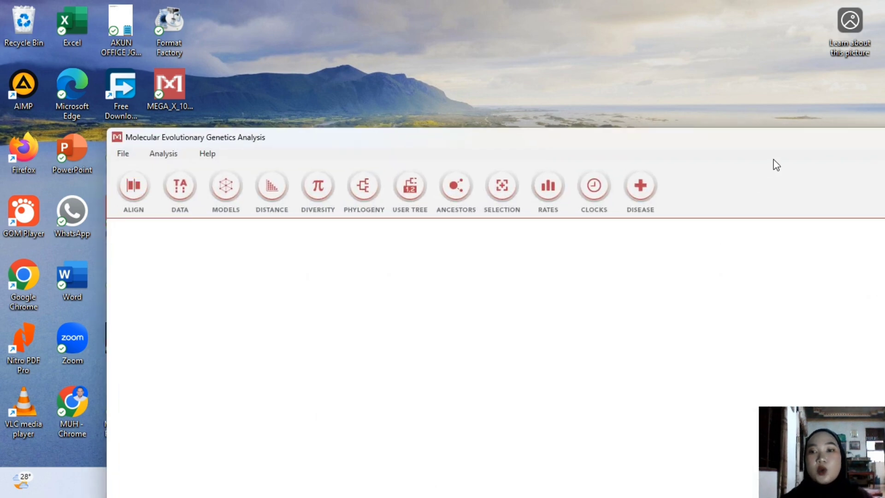
pyautogui.moveTo(776, 146); pyautogui.dragTo(646, 85)
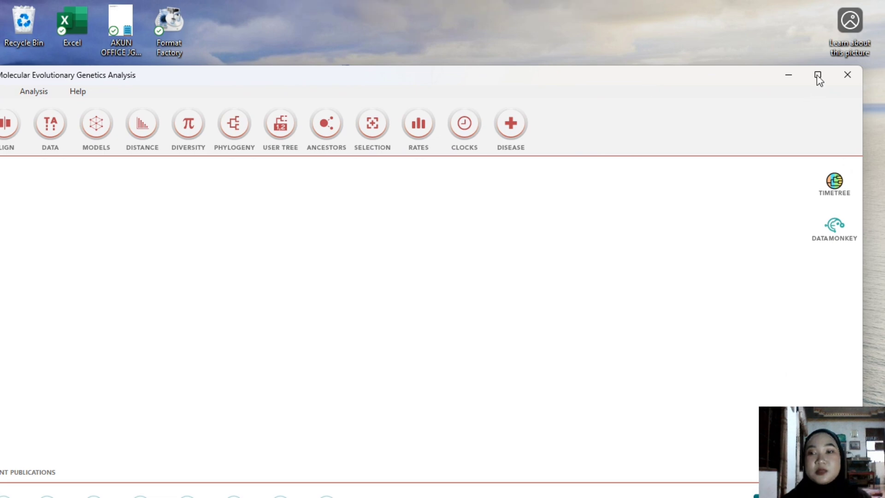
pyautogui.click(818, 76)
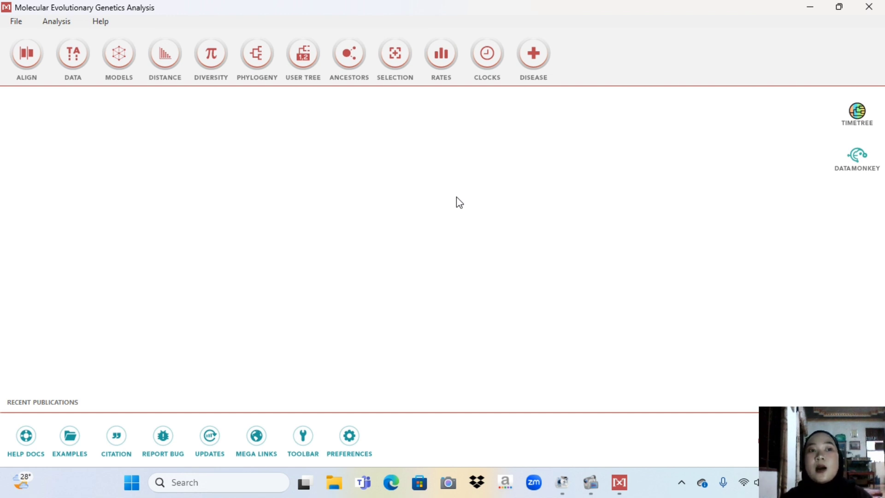
# Create a new alignment for DNA sequences in the Alignment Explorer.
pyautogui.click(33, 54)
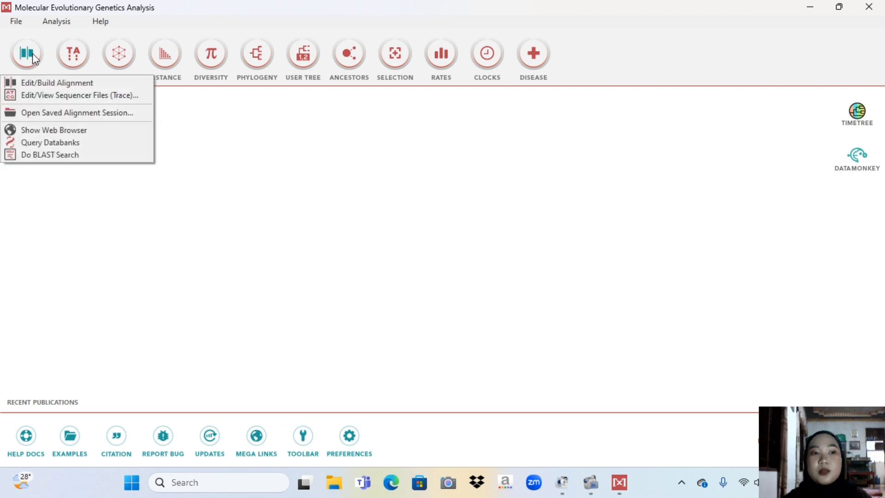
pyautogui.click(34, 82)
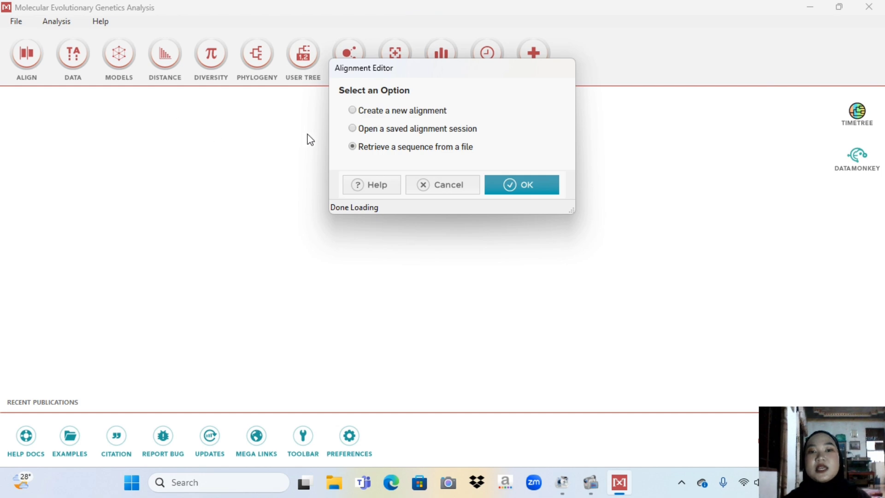
pyautogui.click(353, 111)
pyautogui.click(530, 178)
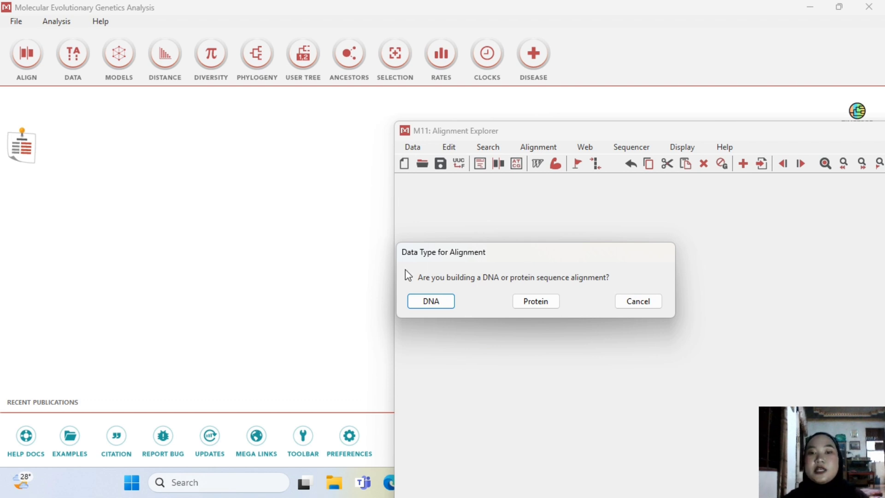
pyautogui.click(431, 301)
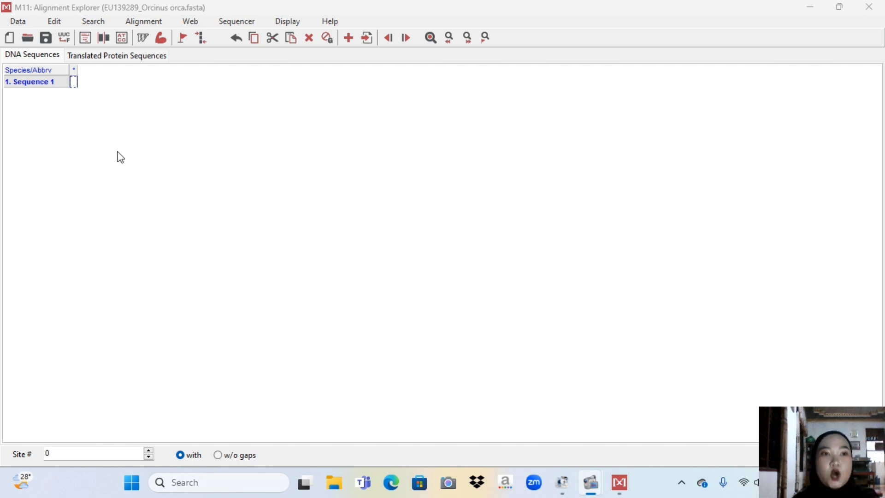
# Insert the sequences from the Sousa chinensis, Orcinus orca, Sotalia guianensis and Delphinus delphis FASTA files into the alignment.
pyautogui.click(55, 23)
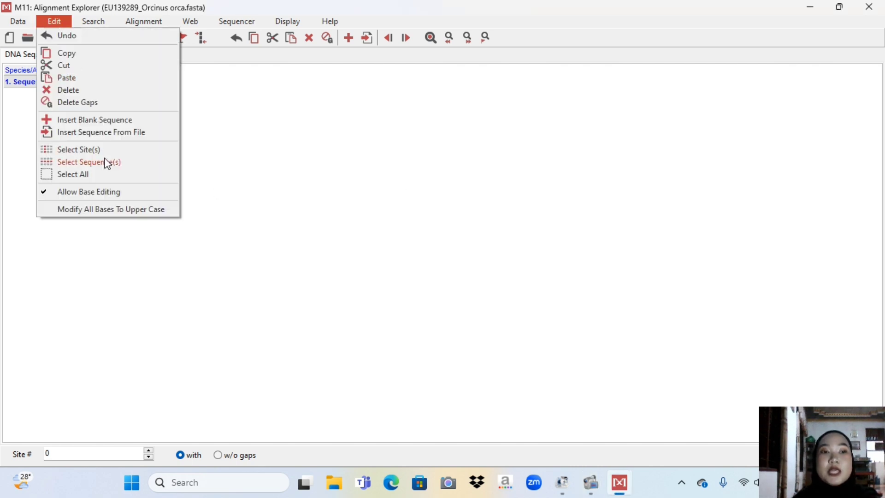
pyautogui.click(98, 134)
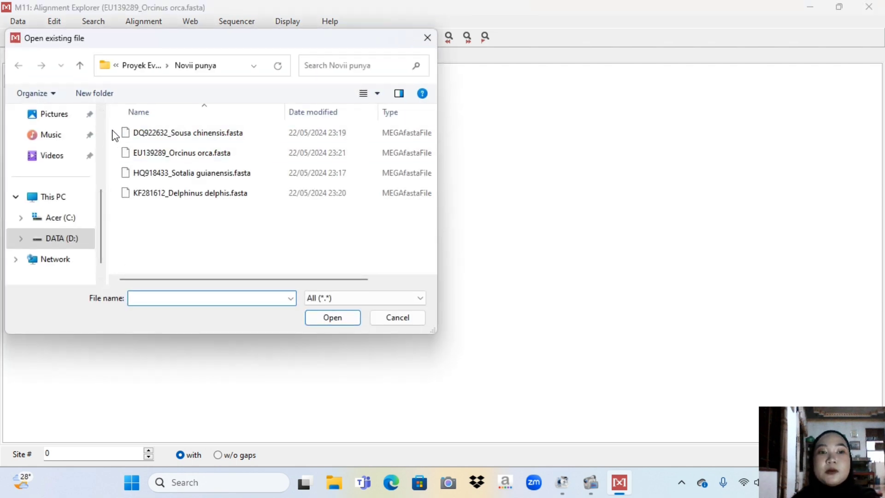
pyautogui.moveTo(114, 130); pyautogui.dragTo(208, 195)
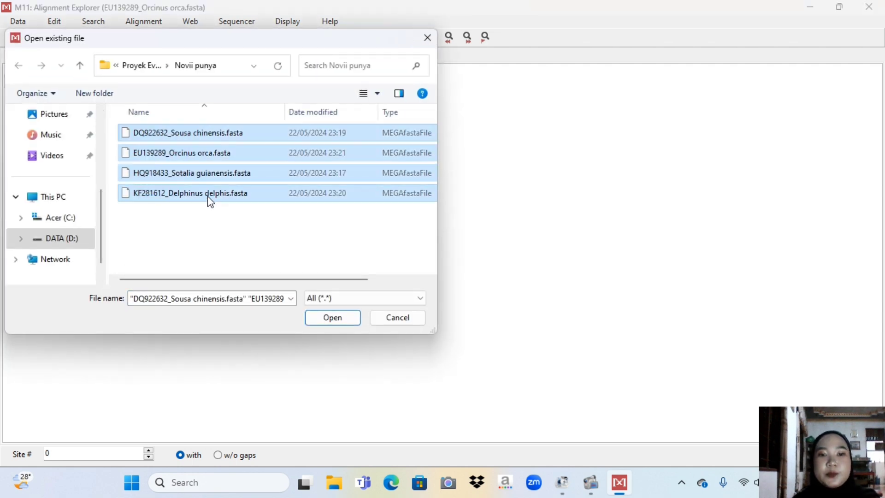
pyautogui.click(334, 318)
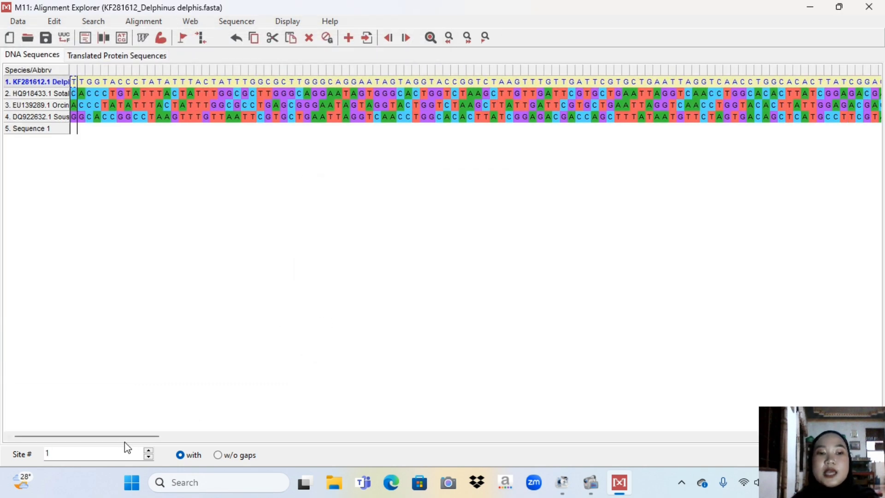
# Delete the empty Sequence 1 row from the alignment.
pyautogui.moveTo(122, 439); pyautogui.dragTo(104, 422)
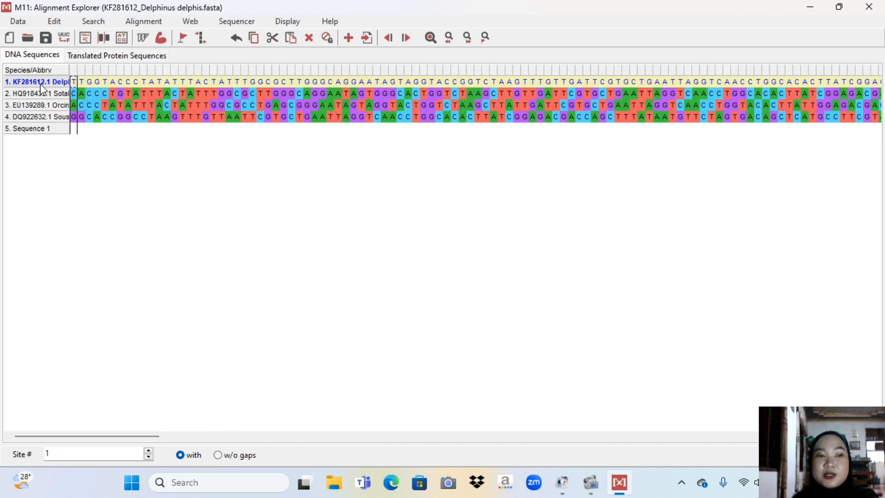
pyautogui.click(42, 129)
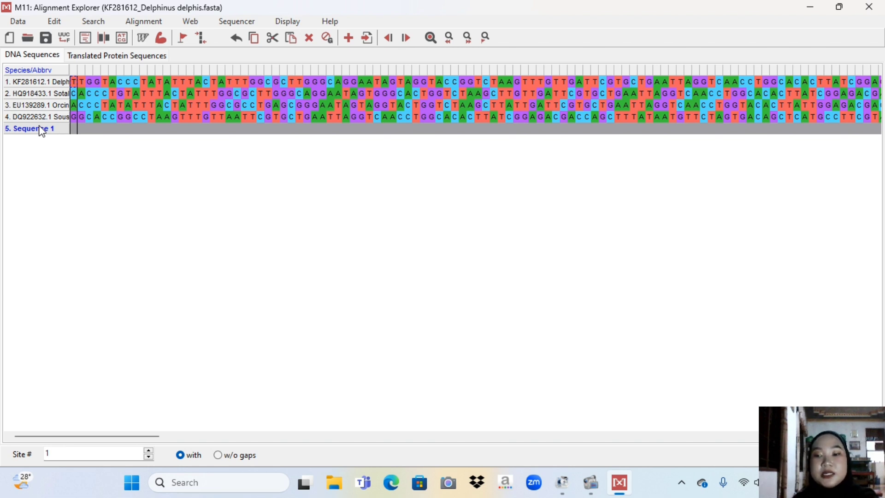
pyautogui.rightClick(48, 131)
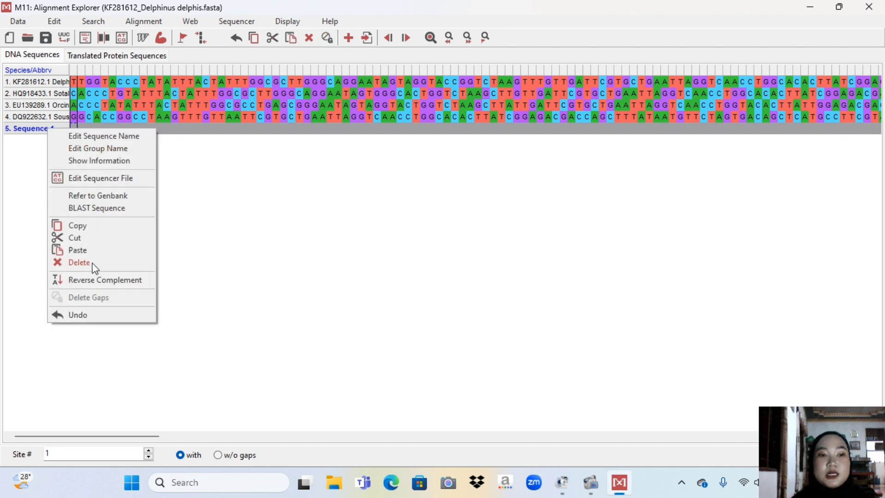
pyautogui.click(79, 263)
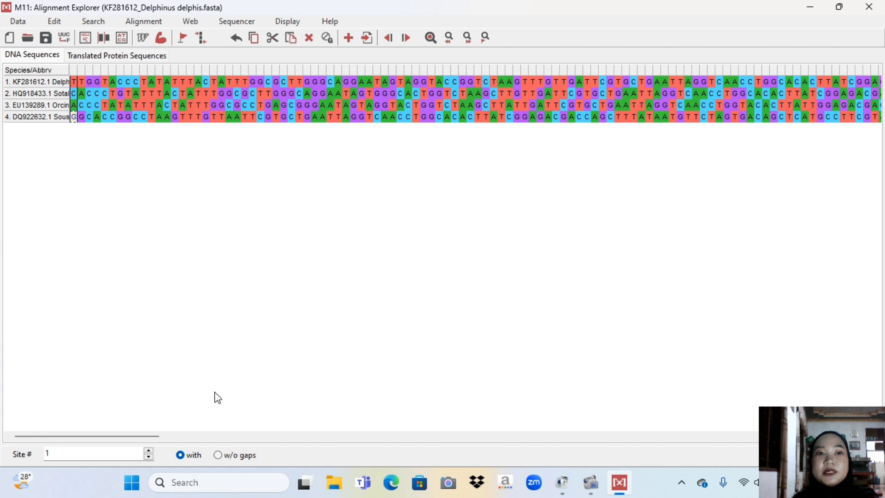
# Align all DNA sequences with ClustalW, keeping gap opening penalties of 15.00 and gap extension penalties of 6.66.
pyautogui.click(143, 38)
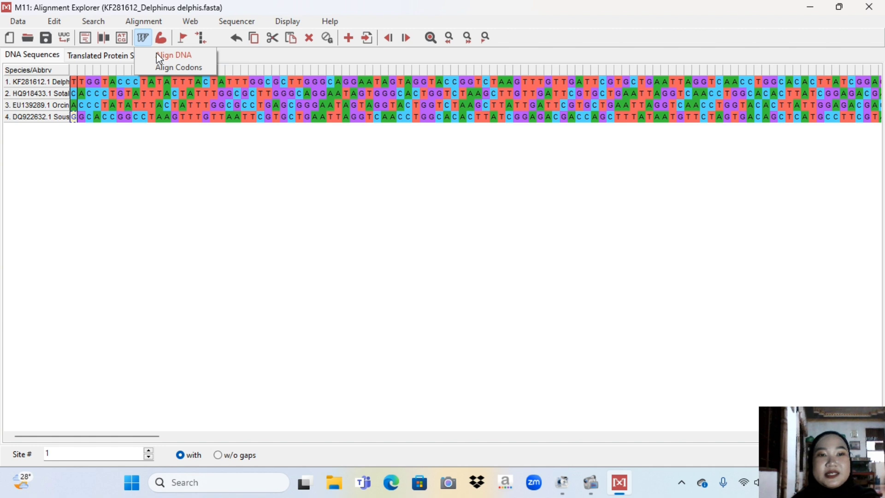
pyautogui.click(157, 54)
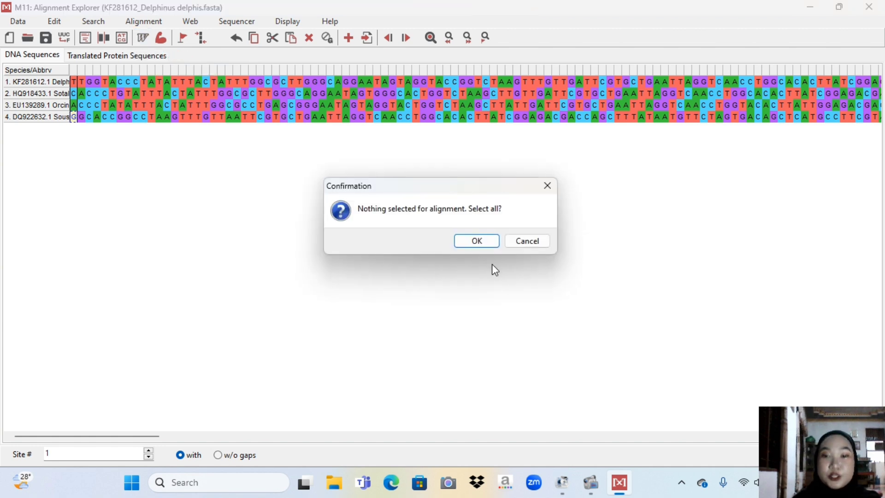
pyautogui.click(475, 241)
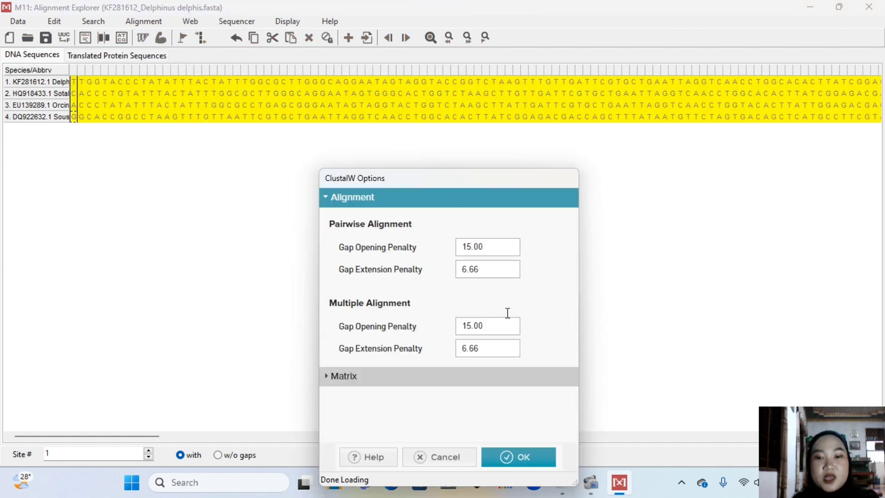
pyautogui.click(531, 458)
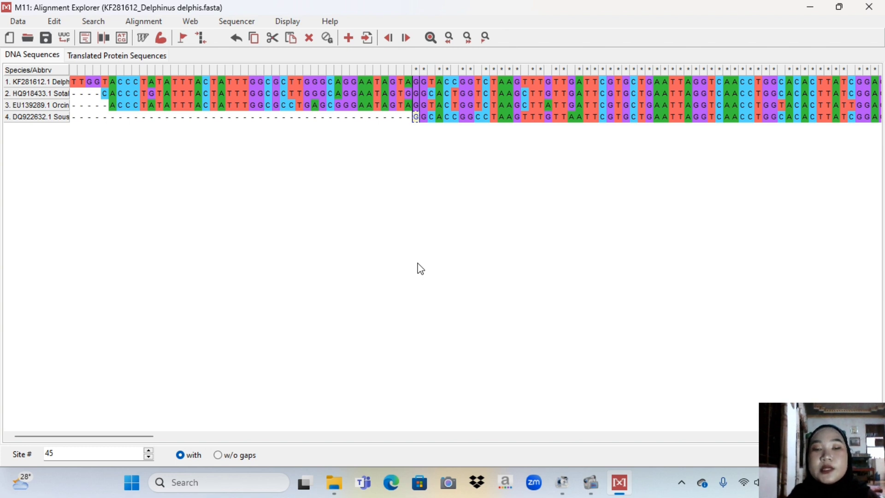
# Delete the unaligned leading columns, sites 1 to 44, so all four sequences start at the same base.
pyautogui.click(432, 116)
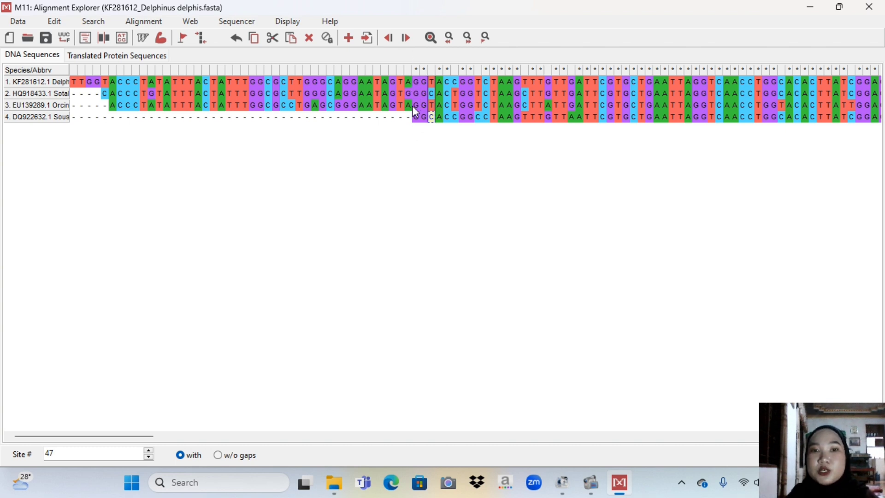
pyautogui.click(73, 68)
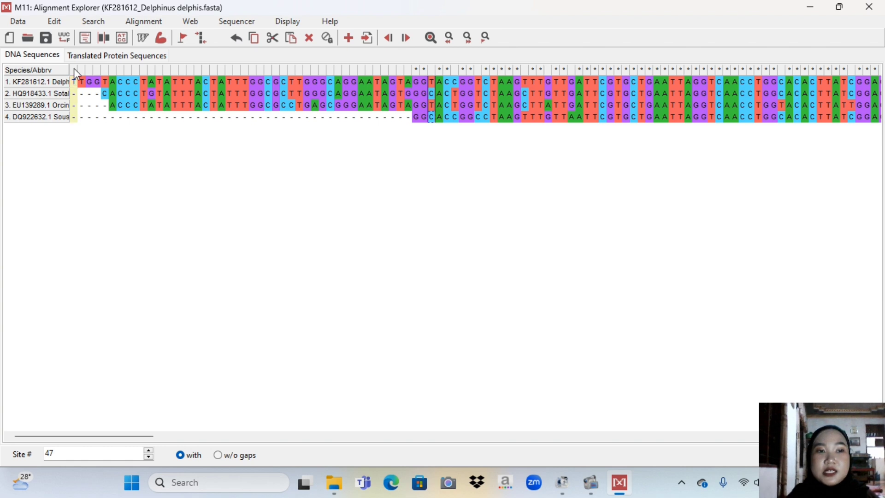
pyautogui.moveTo(74, 69); pyautogui.dragTo(406, 90)
pyautogui.rightClick(408, 90)
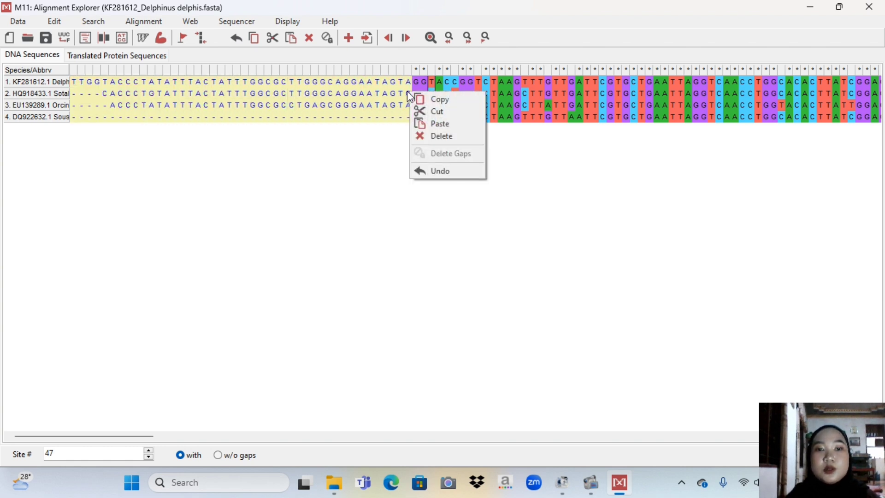
pyautogui.click(436, 136)
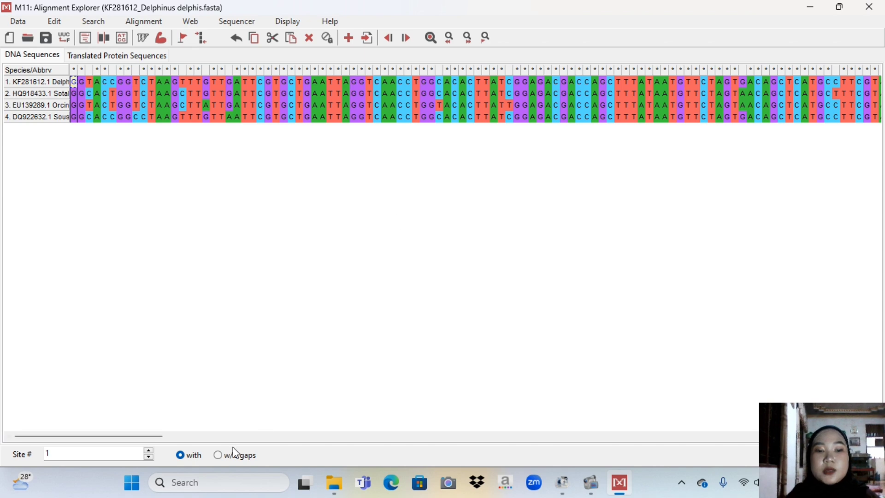
# Delete the unaligned trailing columns after the end of the Delphinus delphis sequence in all four rows.
pyautogui.moveTo(138, 438); pyautogui.dragTo(851, 427)
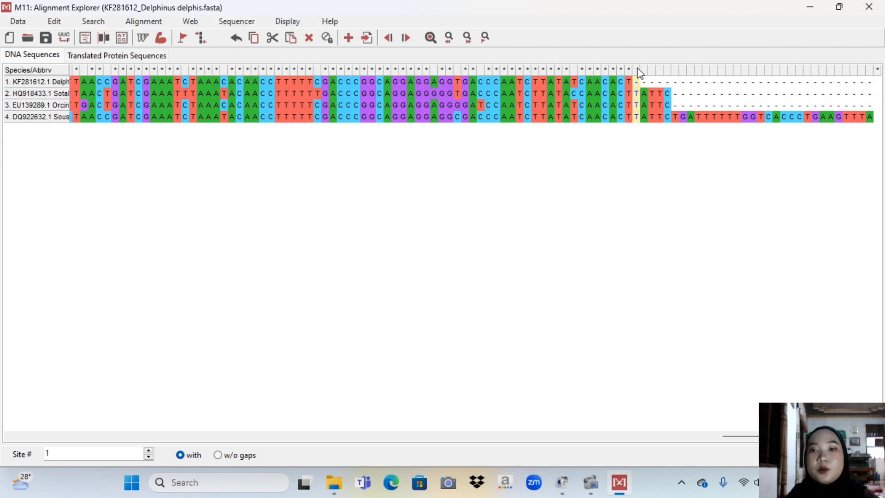
pyautogui.moveTo(640, 71); pyautogui.dragTo(653, 70)
pyautogui.moveTo(729, 89); pyautogui.dragTo(870, 87)
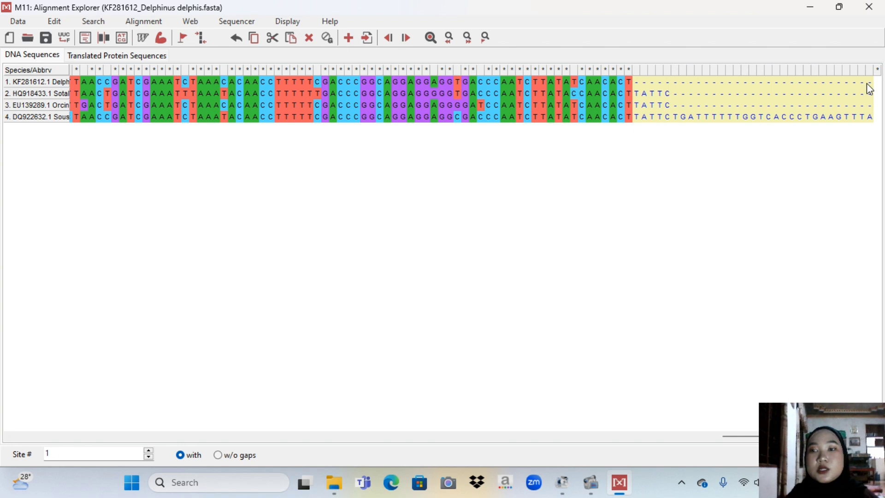
pyautogui.rightClick(785, 101)
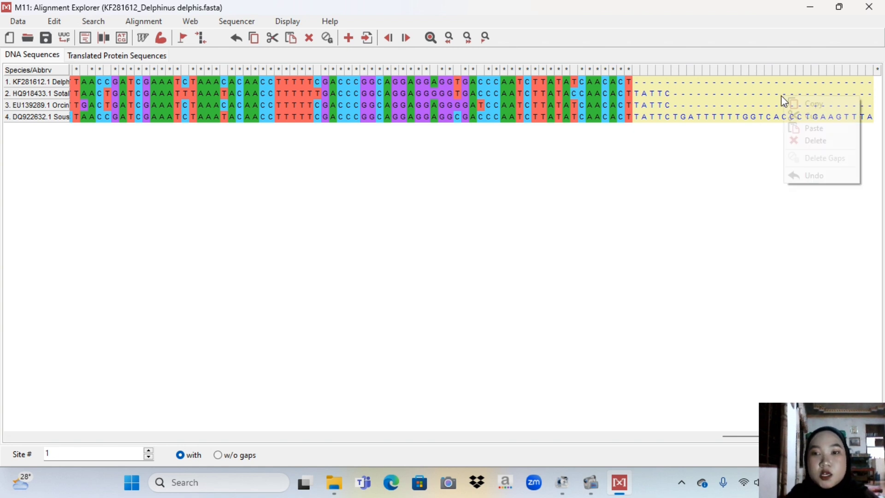
pyautogui.click(806, 140)
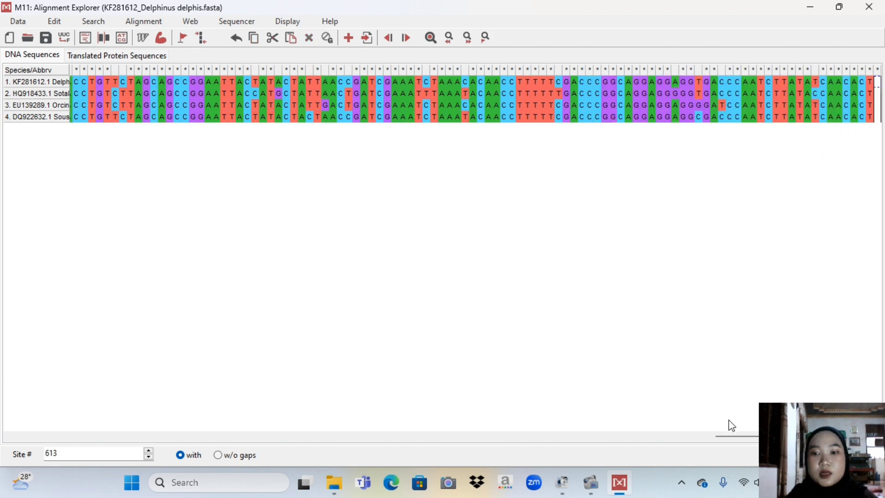
pyautogui.moveTo(737, 439); pyautogui.dragTo(4, 417)
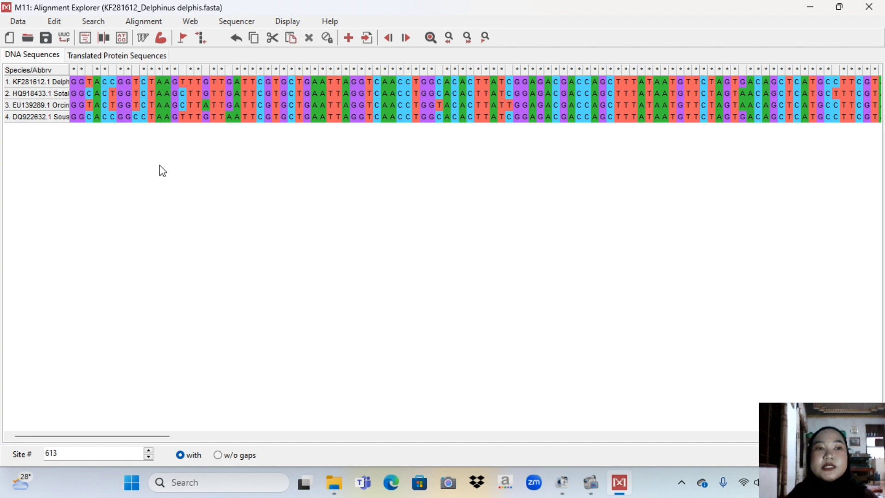
# Export the trimmed alignment in MEGA format to a file named Hasil alignment.
pyautogui.click(21, 22)
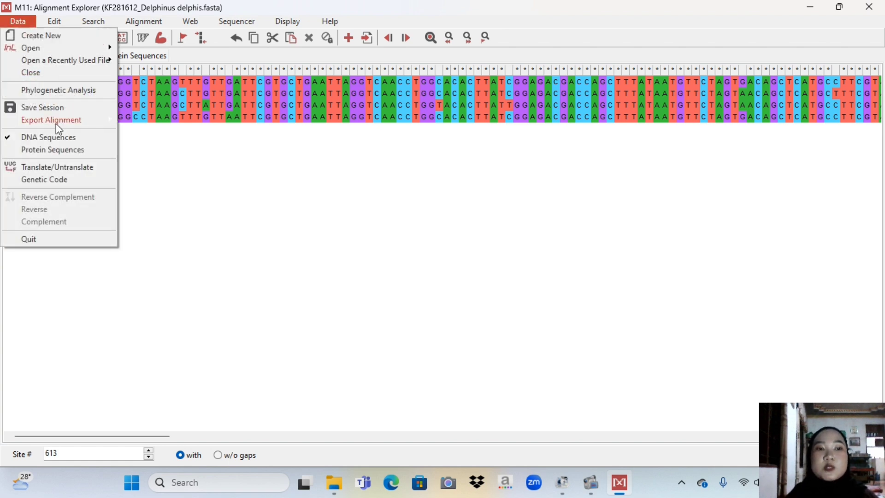
pyautogui.moveTo(57, 123)
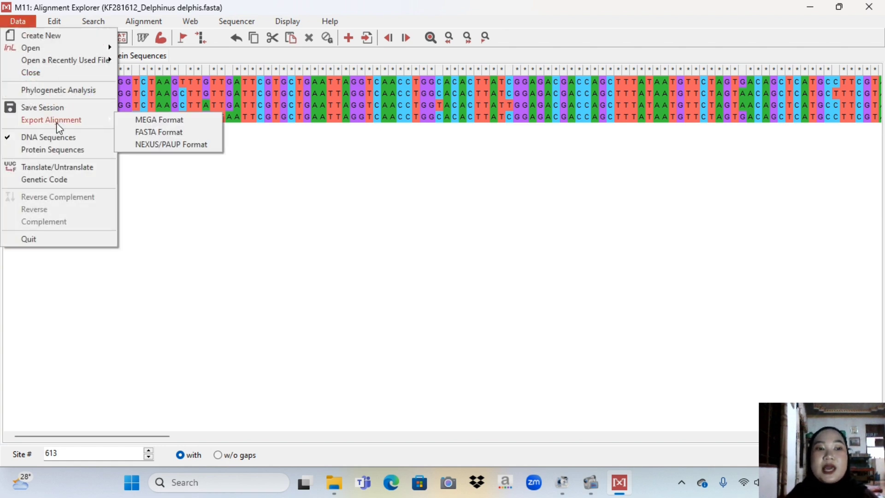
pyautogui.click(153, 120)
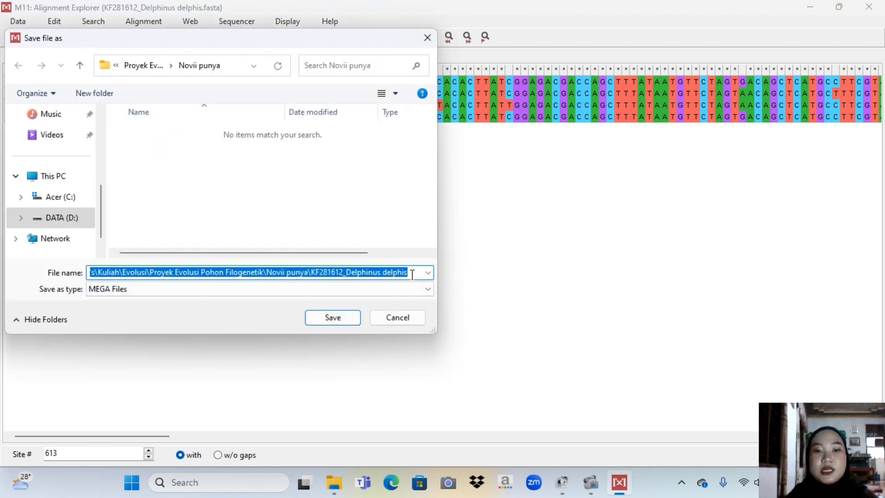
pyautogui.press('BackSpace')
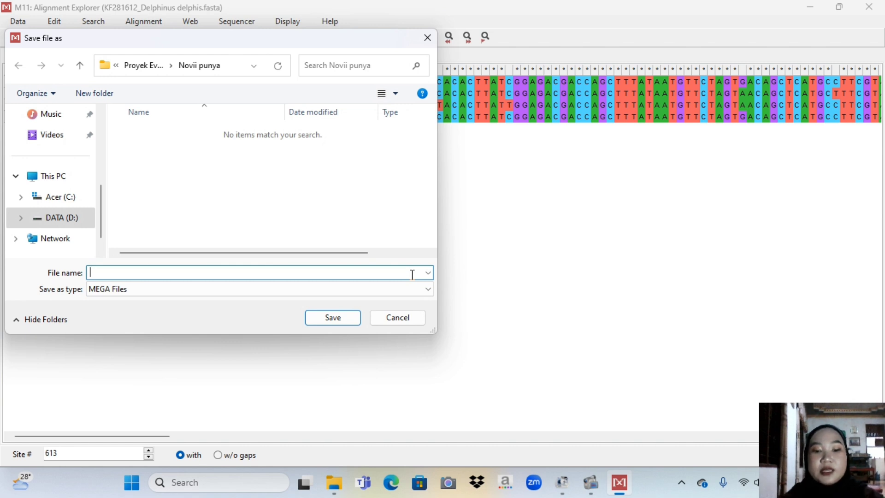
pyautogui.write('H')
pyautogui.press('capslock')
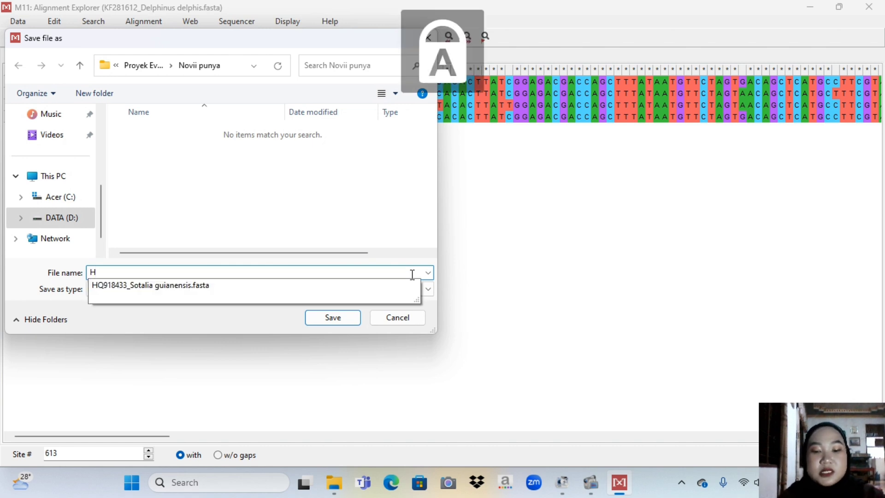
pyautogui.press('capslock')
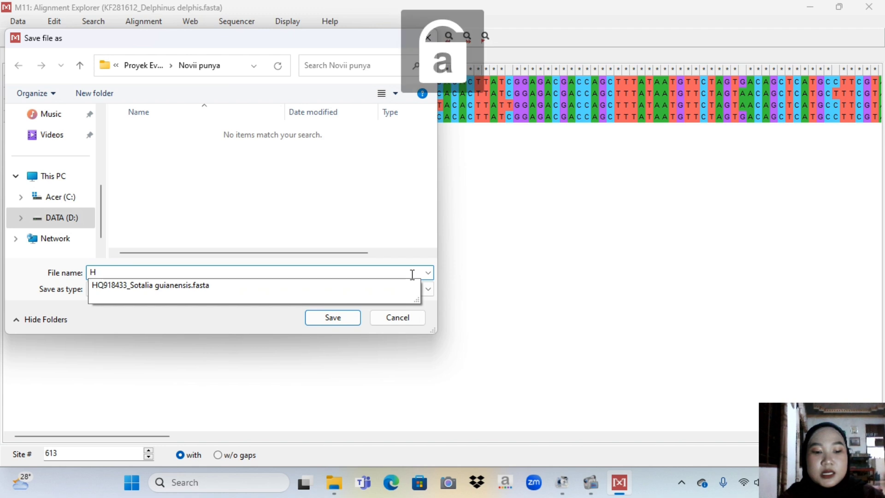
pyautogui.write('asil ')
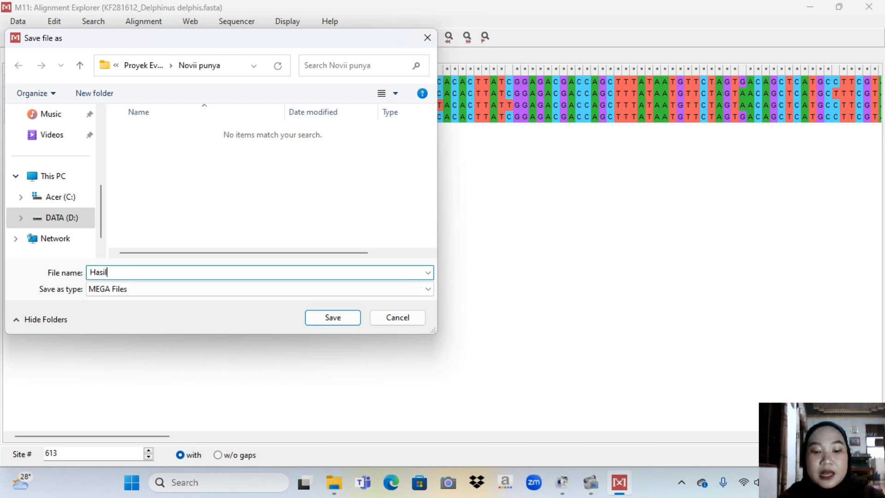
pyautogui.write('aligb')
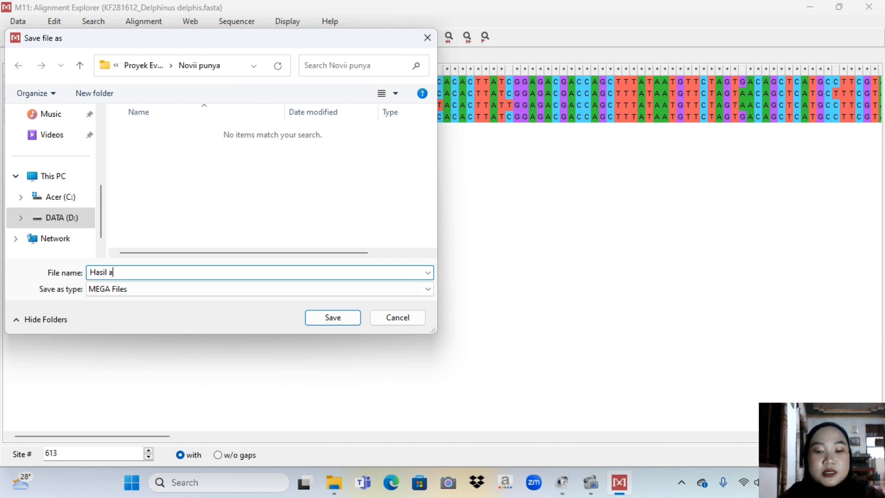
pyautogui.press('BackSpace')
pyautogui.press('BackSpace')
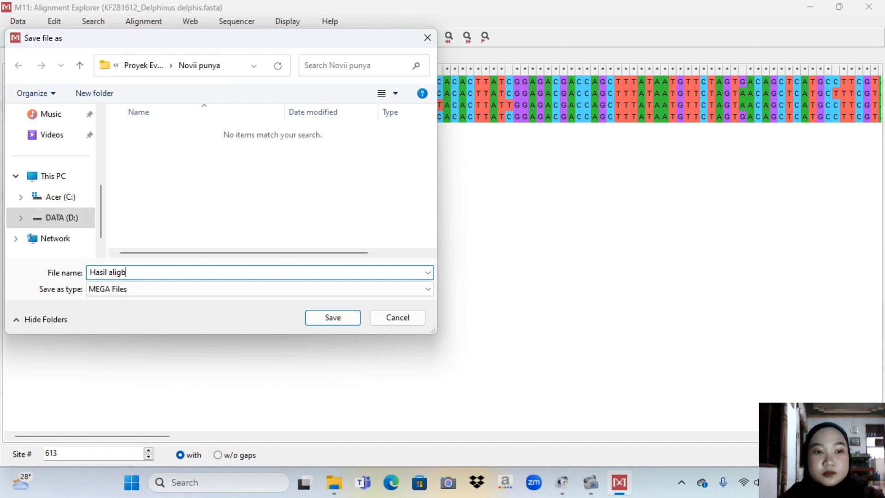
pyautogui.write('nmen')
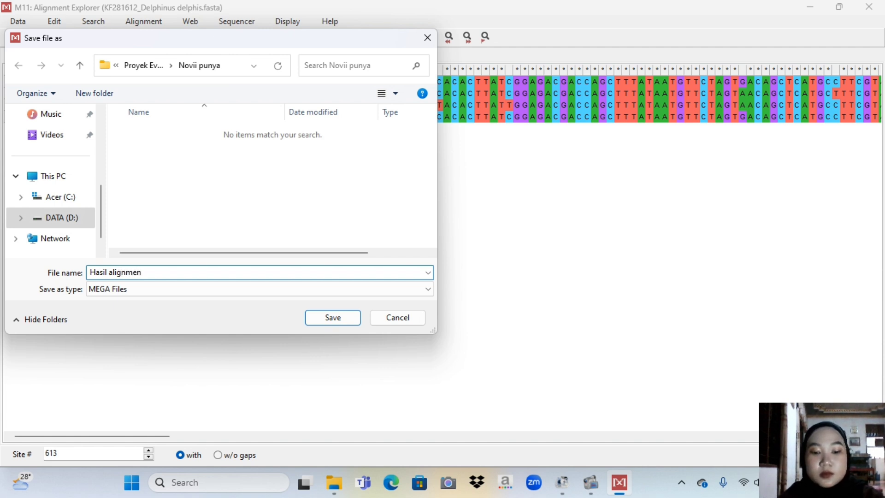
pyautogui.write('t')
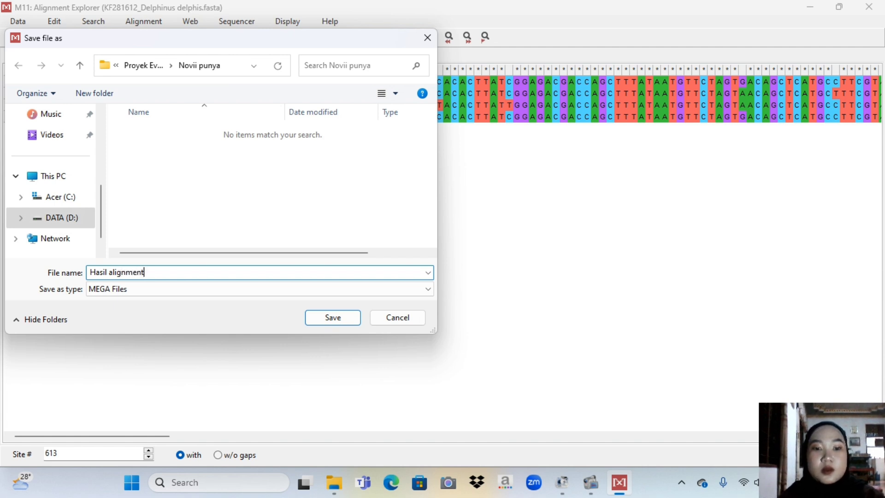
pyautogui.click(332, 319)
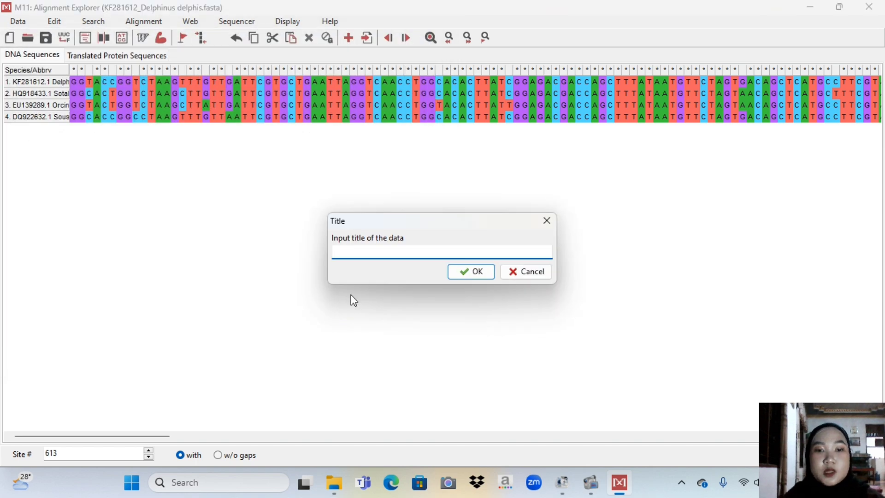
# Title the exported data Hasil alignment and declare it as protein-coding nucleotide sequence data.
pyautogui.write('Hasi')
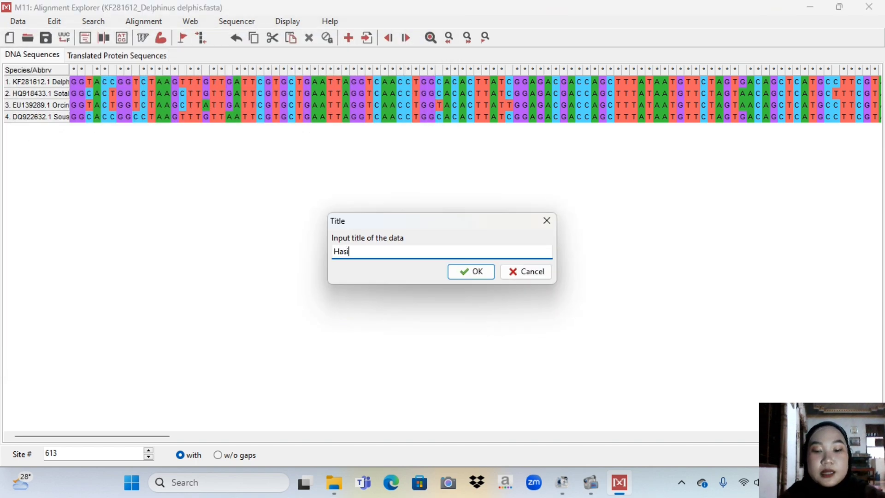
pyautogui.write('l a')
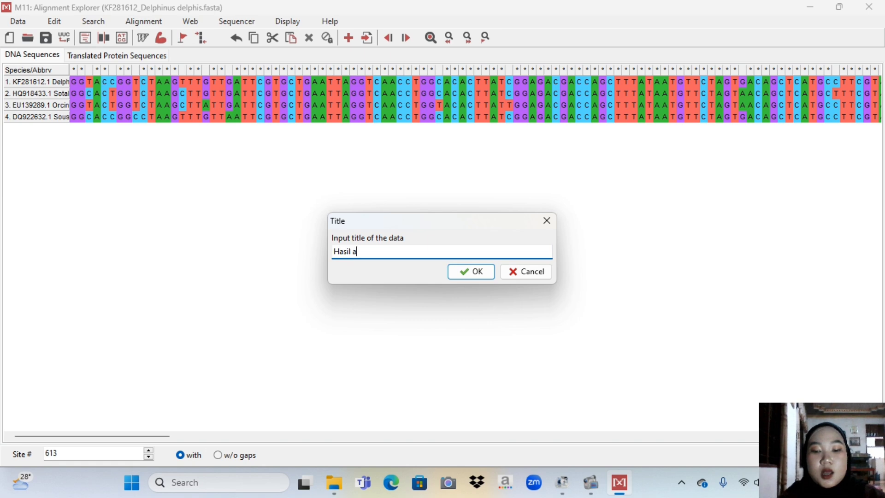
pyautogui.write('lignment')
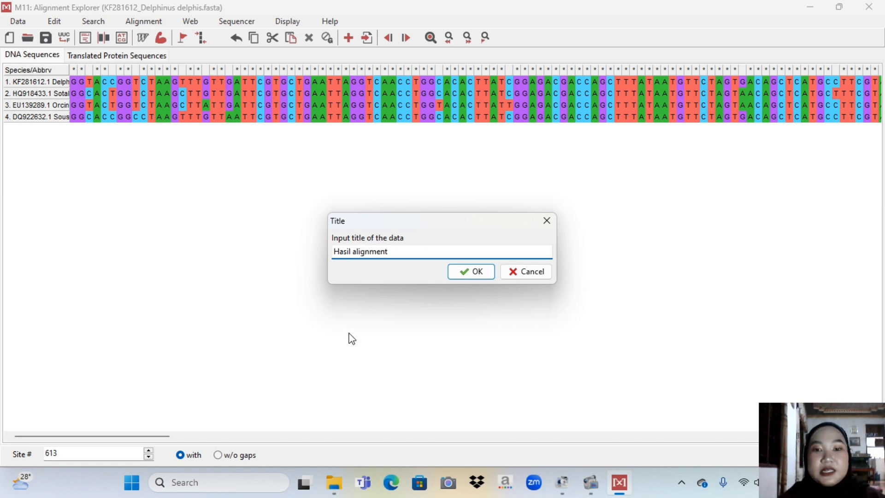
pyautogui.click(477, 277)
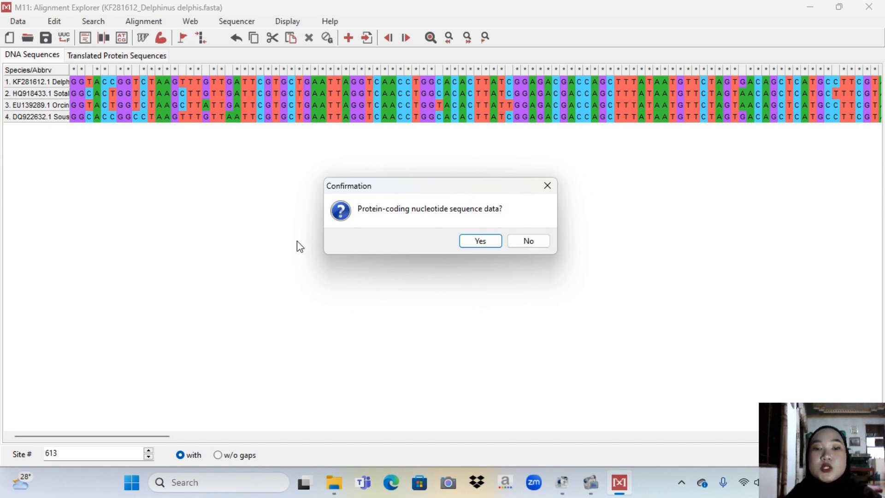
pyautogui.click(478, 243)
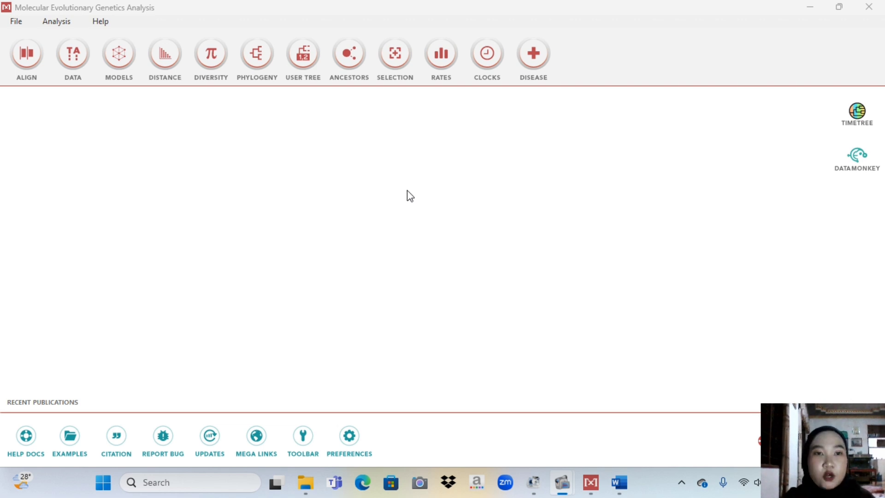
# Set up a Neighbor-Joining tree analysis using the Hasil alignment MEGA file.
pyautogui.click(264, 57)
pyautogui.click(263, 56)
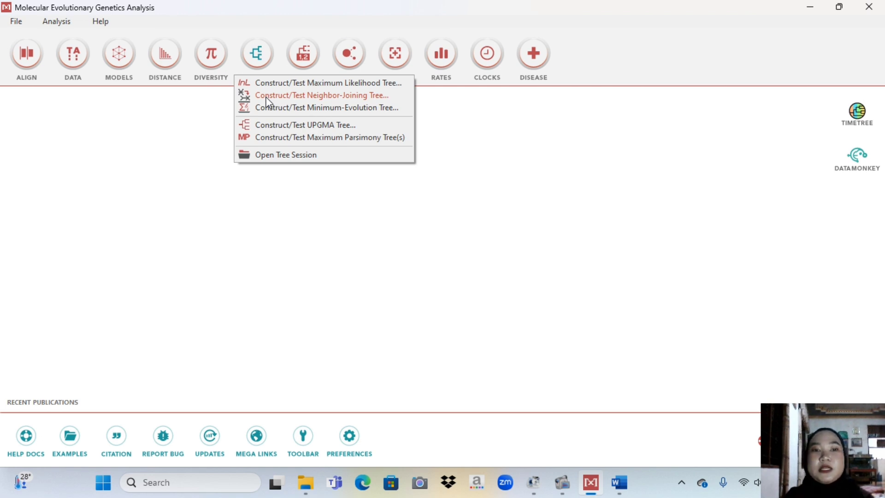
pyautogui.click(267, 97)
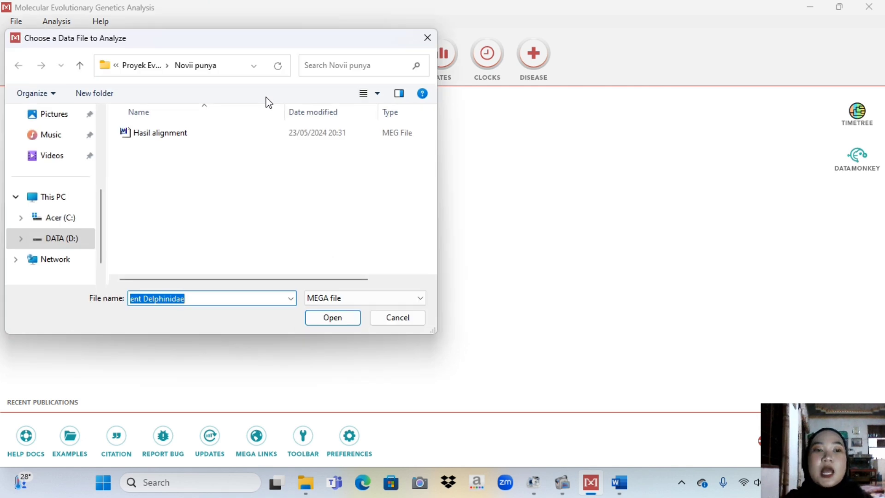
pyautogui.doubleClick(223, 133)
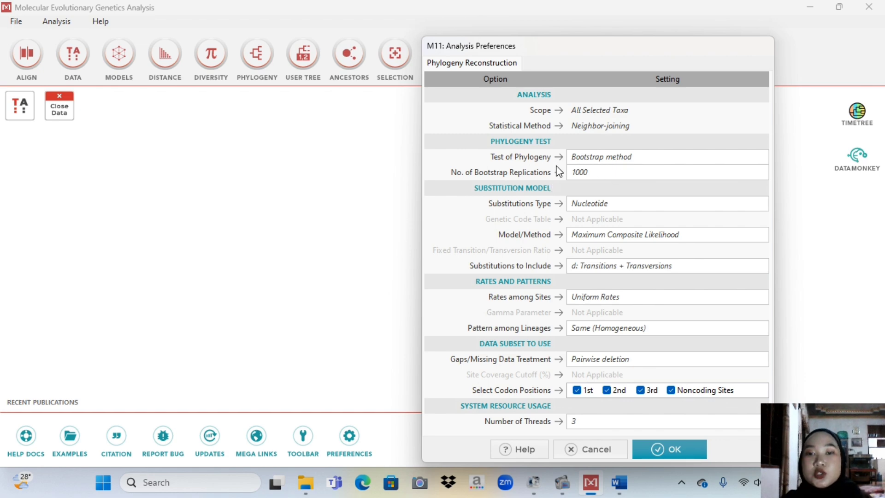
# Compute the tree with the Bootstrap method at 1000 replications and maximize the tree window.
pyautogui.click(654, 157)
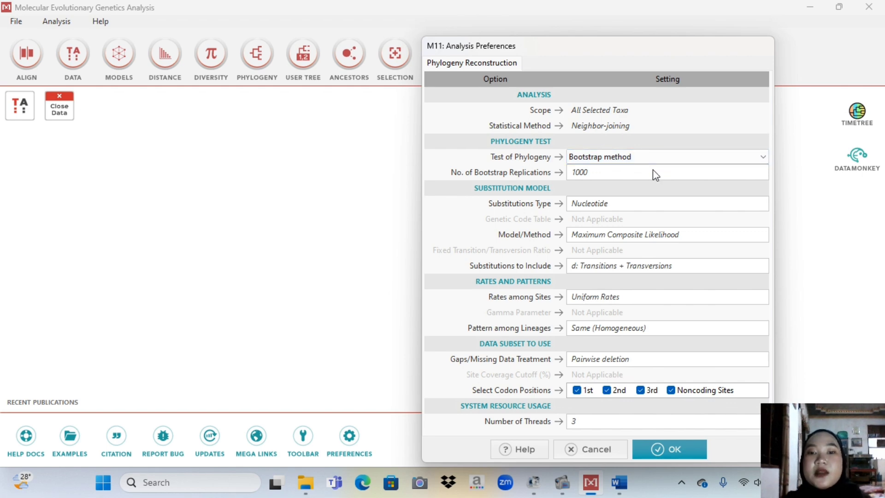
pyautogui.click(655, 171)
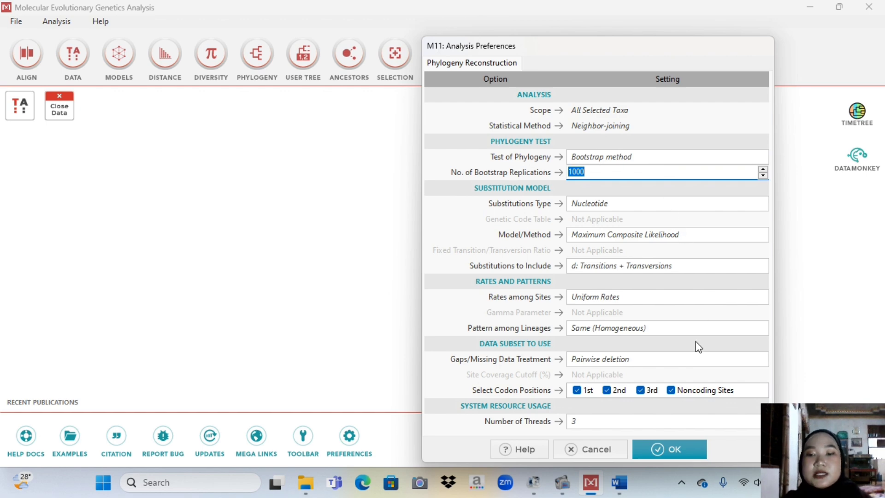
pyautogui.click(691, 444)
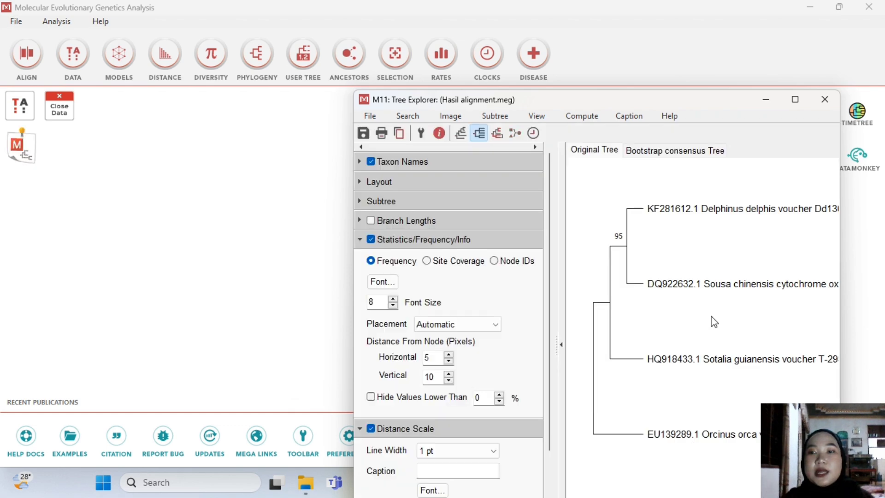
pyautogui.click(801, 104)
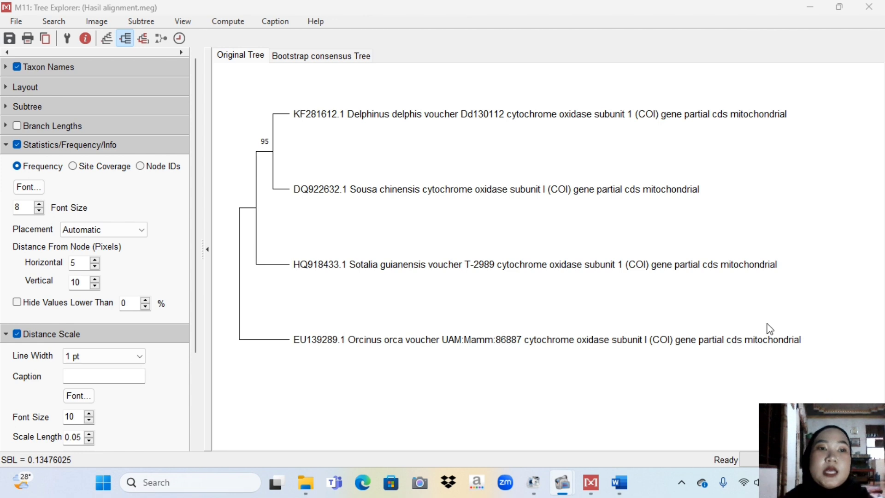
# Start exporting the original tree as a PNG image and open the file chooser for its save location.
pyautogui.click(109, 22)
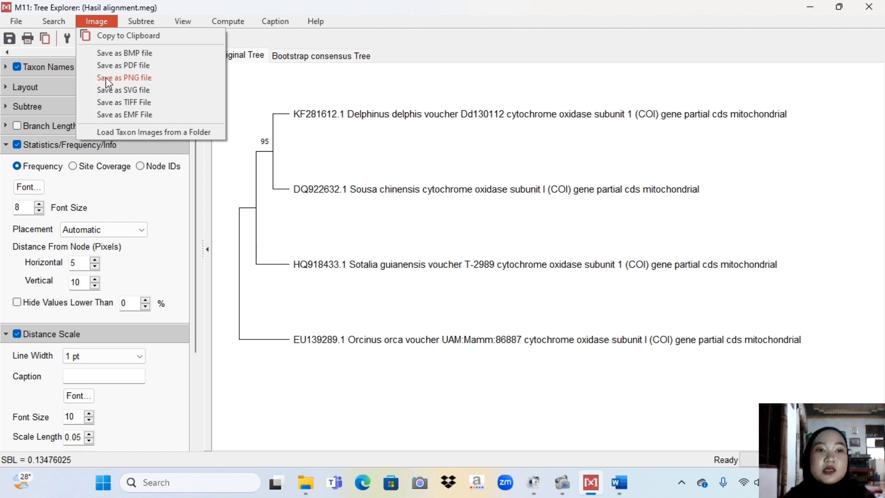
pyautogui.click(106, 77)
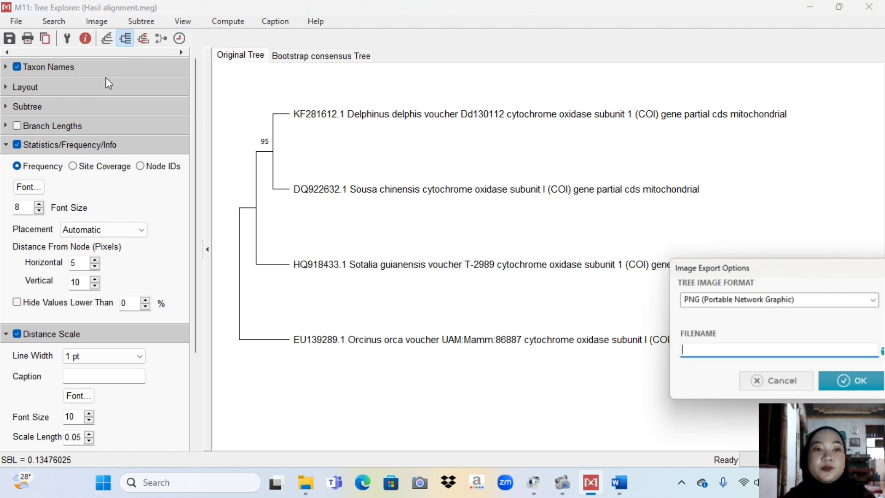
pyautogui.moveTo(818, 266); pyautogui.dragTo(641, 198)
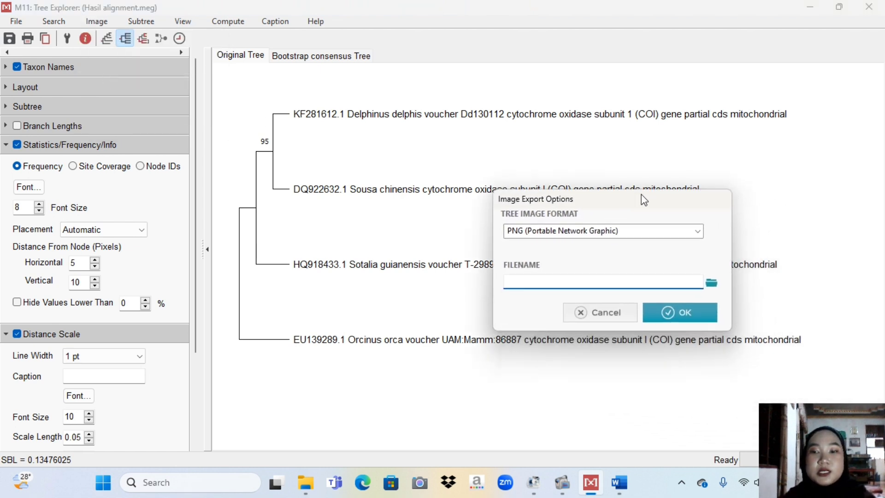
pyautogui.click(713, 285)
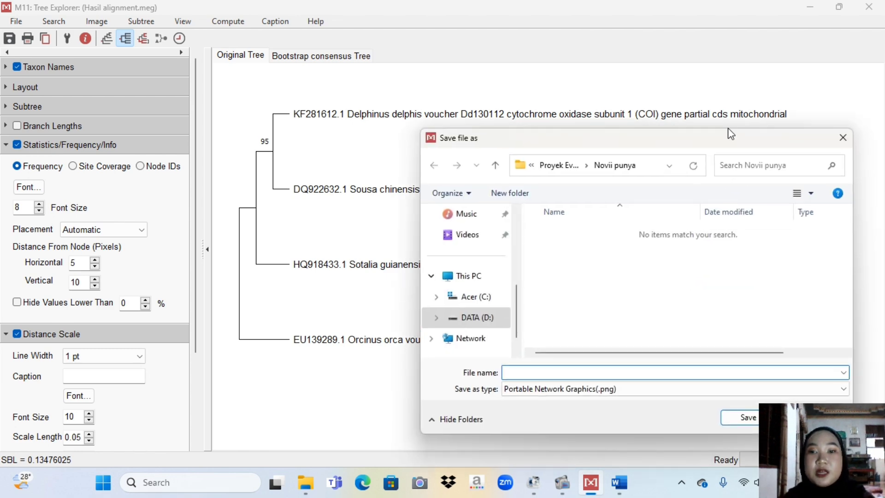
pyautogui.moveTo(729, 129); pyautogui.dragTo(599, 82)
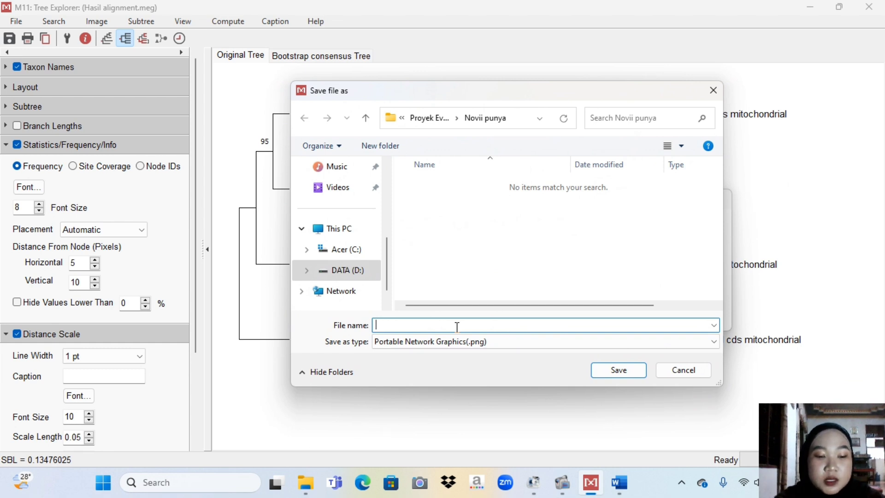
# Name the tree image pohon phylogeny Delphinidae and complete the PNG export.
pyautogui.write('po')
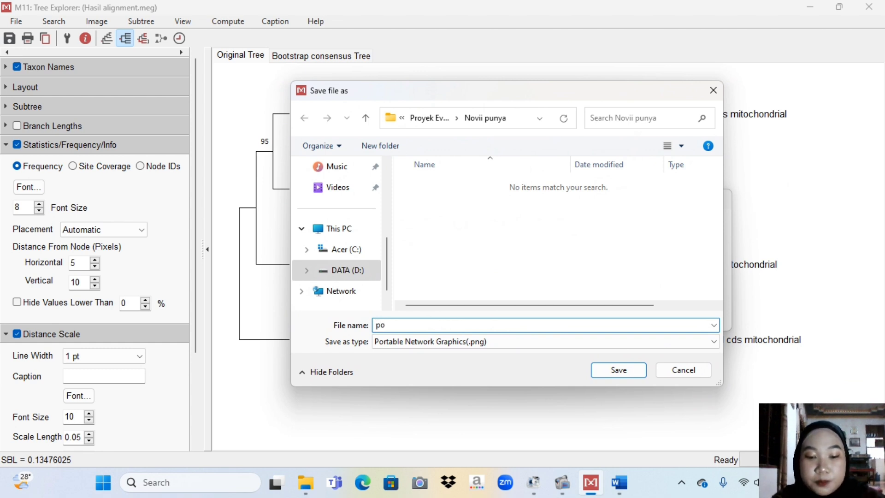
pyautogui.write('hon f')
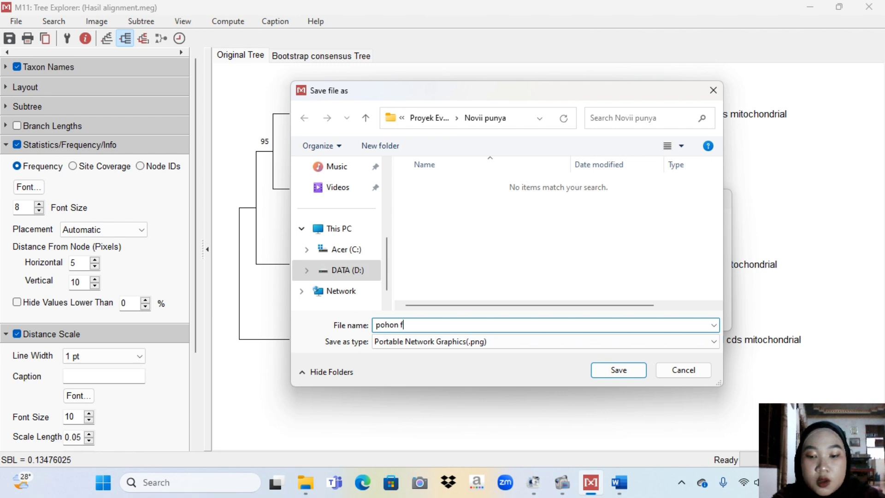
pyautogui.press('BackSpace')
pyautogui.write('phyl')
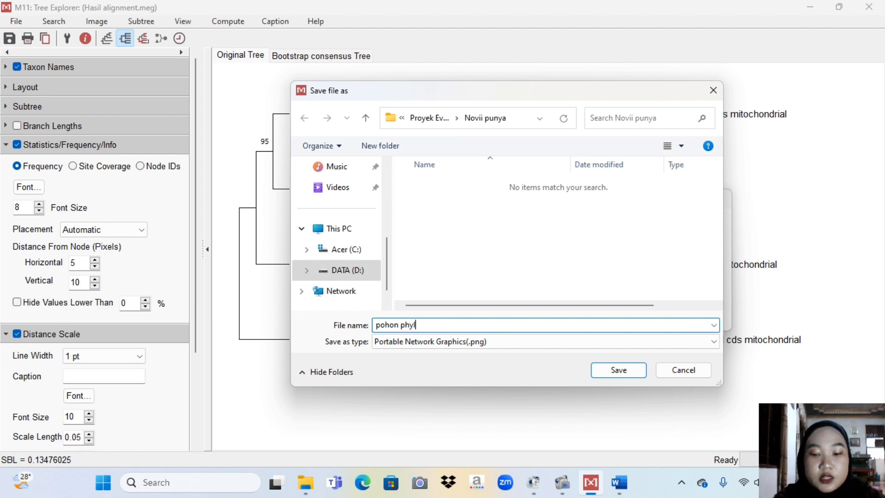
pyautogui.write('ogeny ')
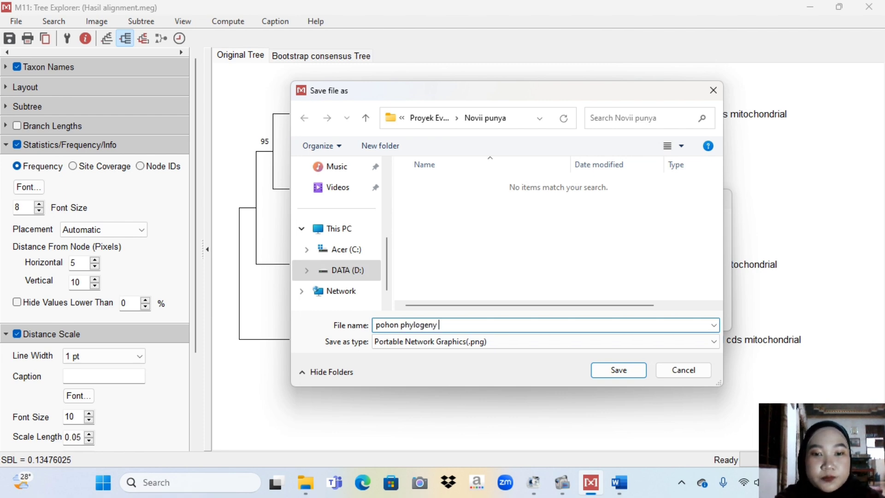
pyautogui.write('dephi')
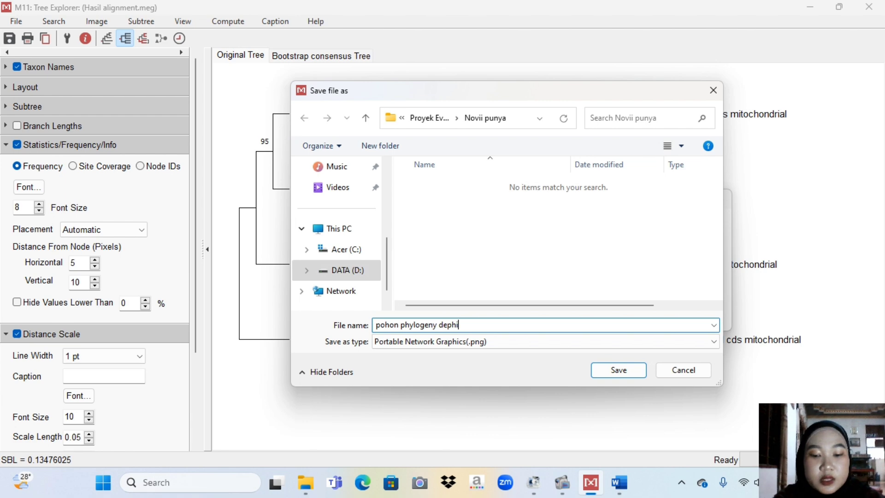
pyautogui.write('nidae')
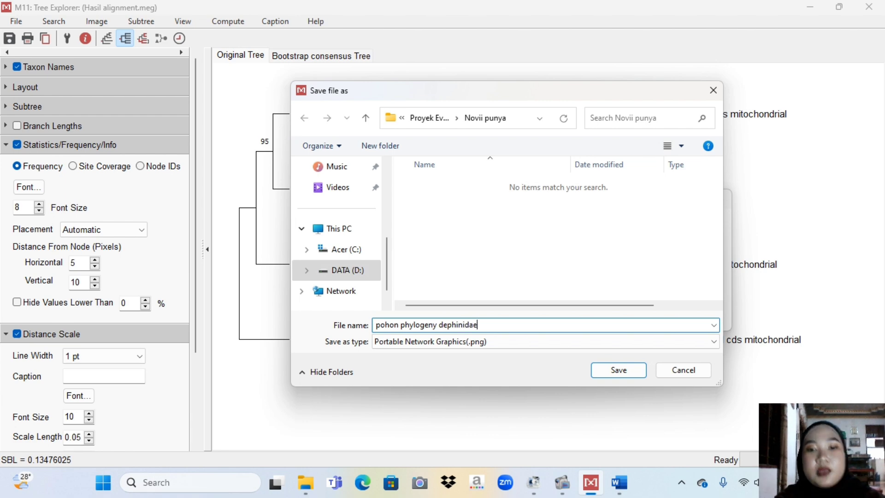
pyautogui.click(448, 325)
pyautogui.write('l')
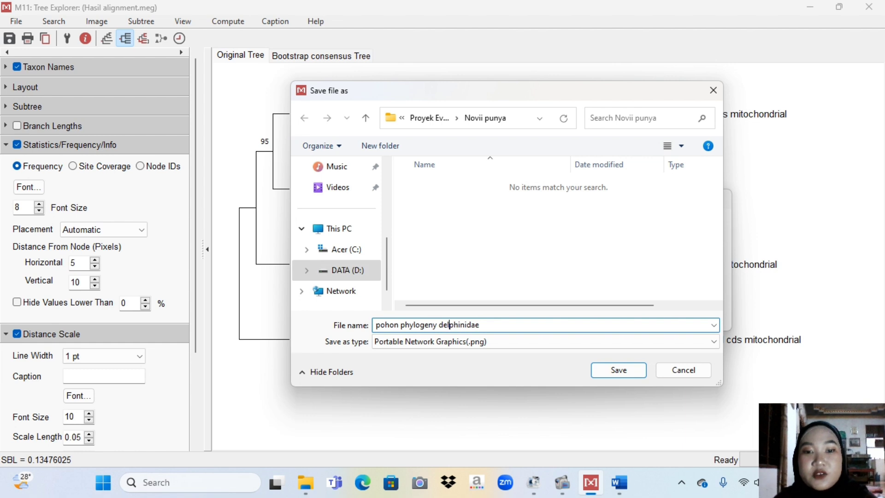
pyautogui.click(443, 326)
pyautogui.press('BackSpace')
pyautogui.write('D')
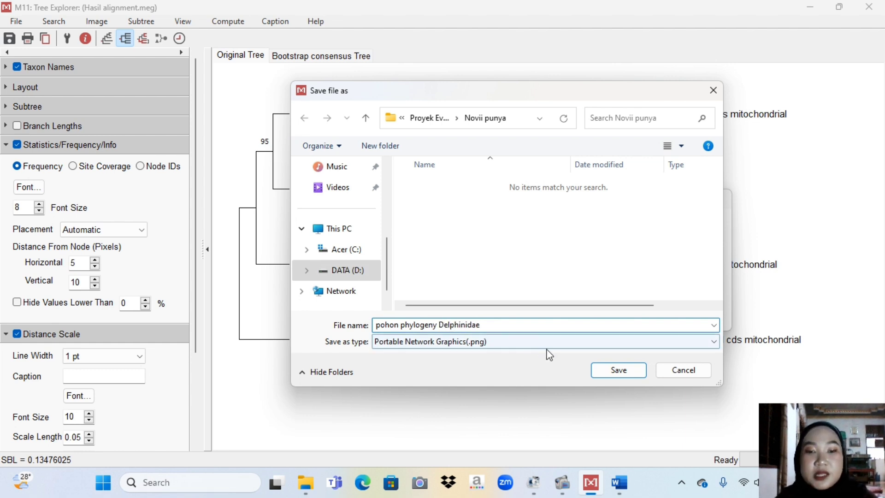
pyautogui.click(619, 370)
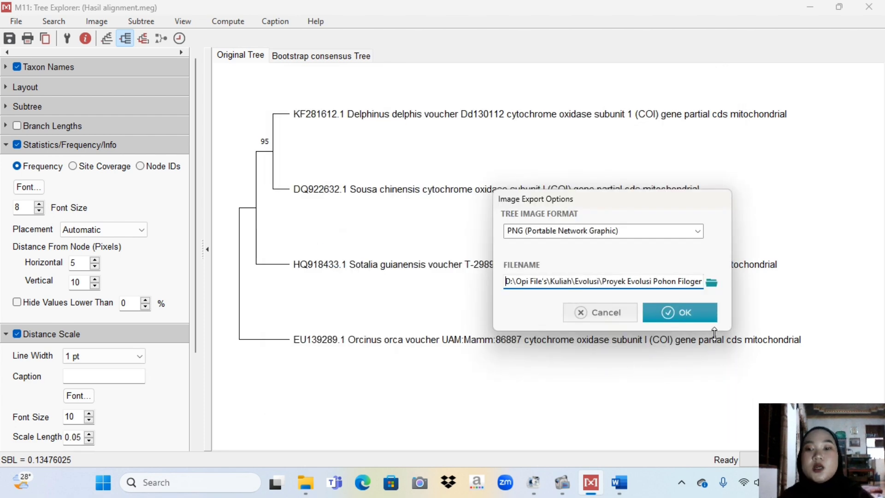
pyautogui.click(700, 312)
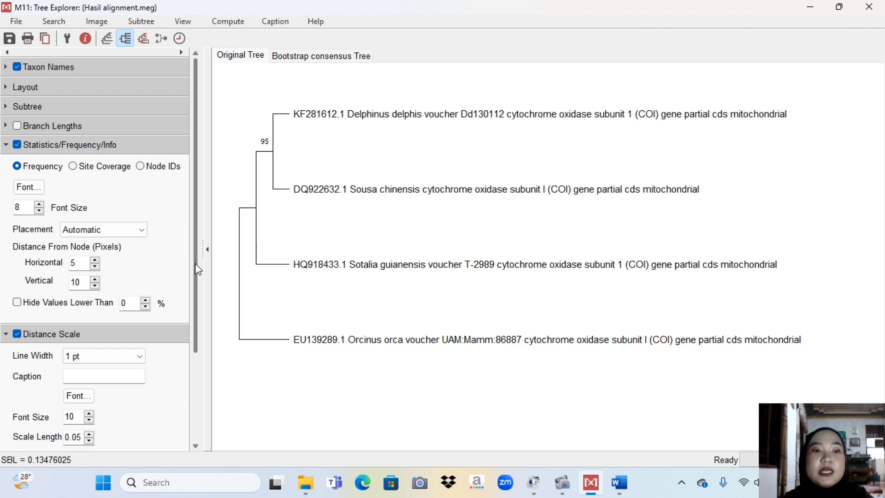
pyautogui.moveTo(195, 264); pyautogui.dragTo(190, 353)
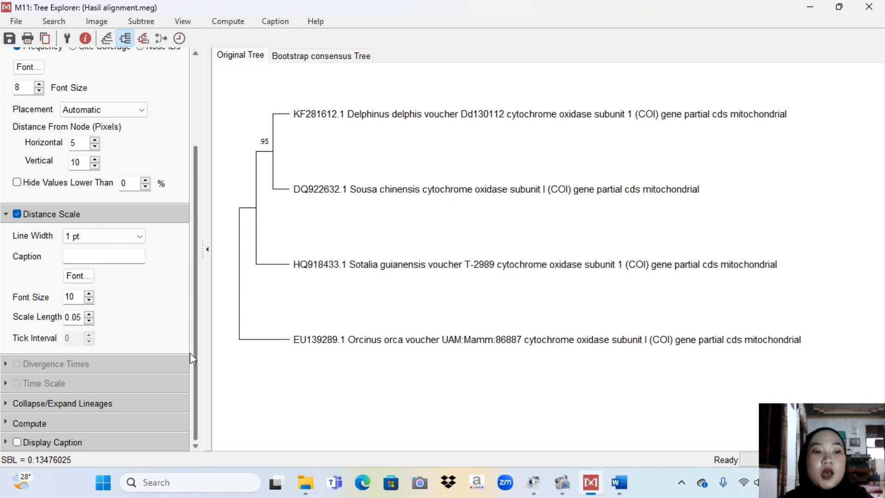